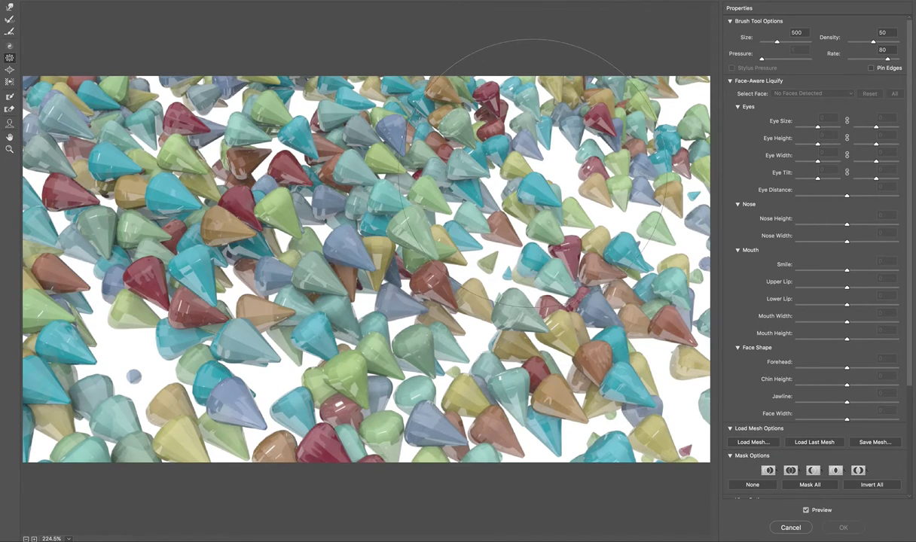
Shrink the Liquify brush to size 35, test a warp stroke on the cones, and select Forward Warp
key(bracketleft)
key(bracketleft)
drag(568, 187, 568, 194)
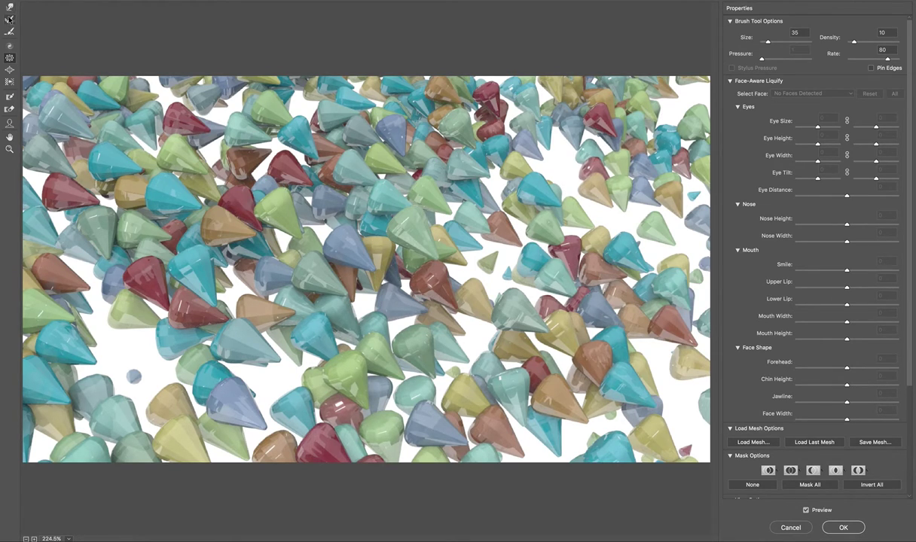
click(9, 7)
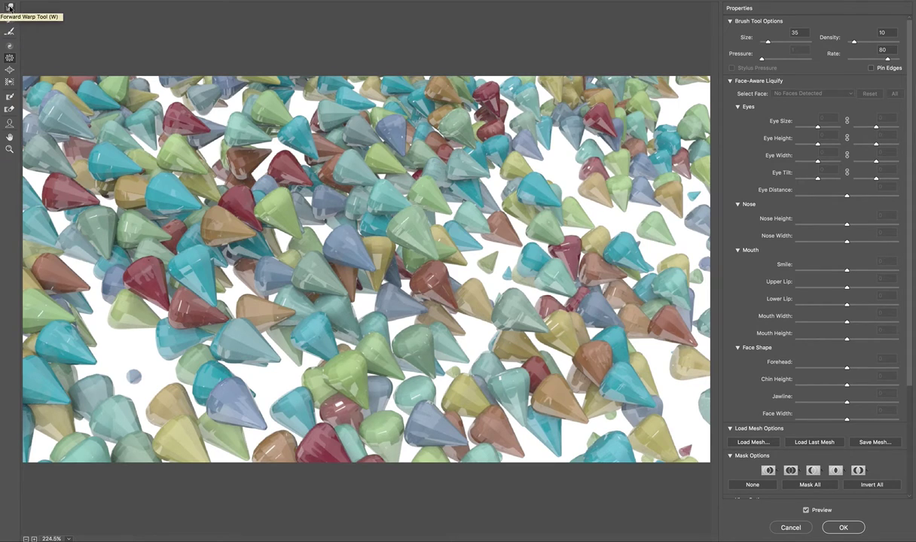
At brush size 100, smear the cones on the right side into zigzag streaks
key(bracketleft)
key(bracketleft)
key(bracketleft)
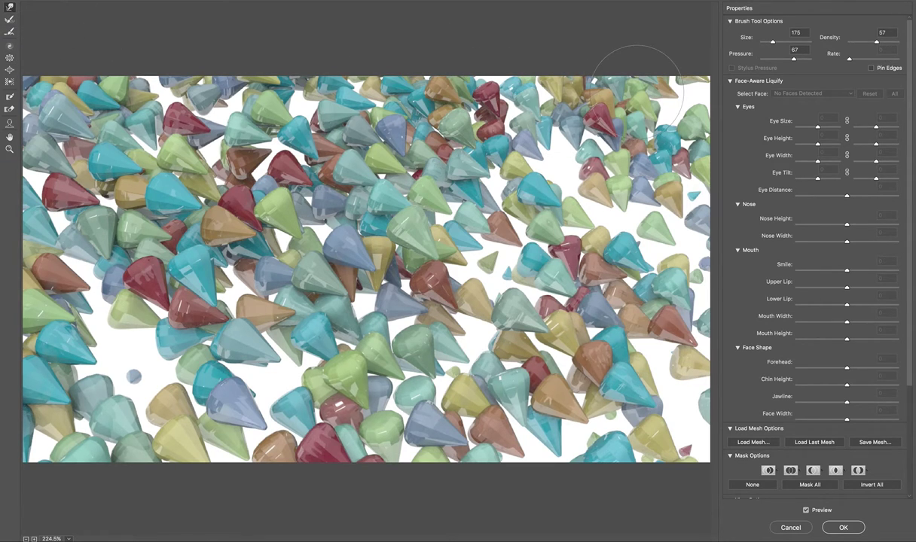
mouse_move(639, 81)
mouse_down()
mouse_move(331, 342)
mouse_move(233, 469)
mouse_move(290, 377)
mouse_move(586, 189)
mouse_move(626, 146)
mouse_move(716, 101)
mouse_up()
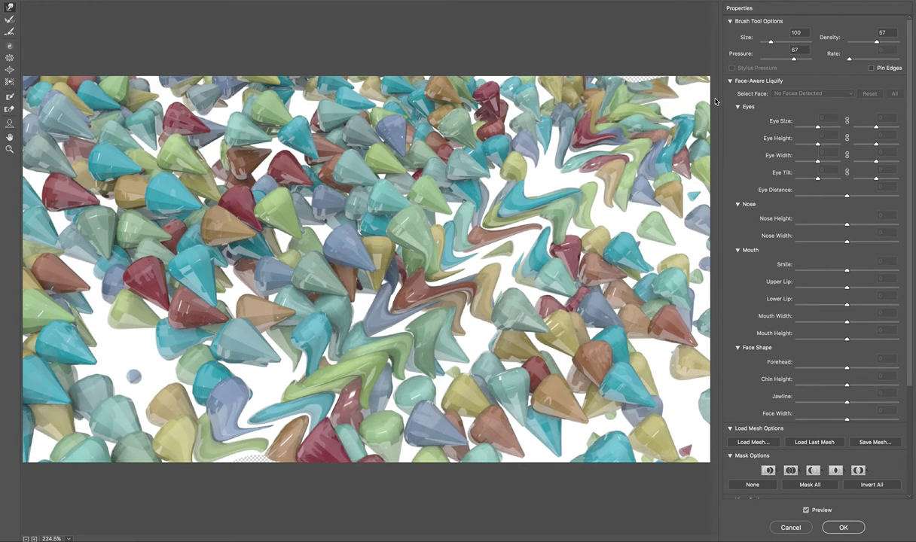
mouse_move(678, 126)
mouse_down()
mouse_move(354, 498)
mouse_move(407, 482)
mouse_move(553, 342)
mouse_move(719, 237)
mouse_up()
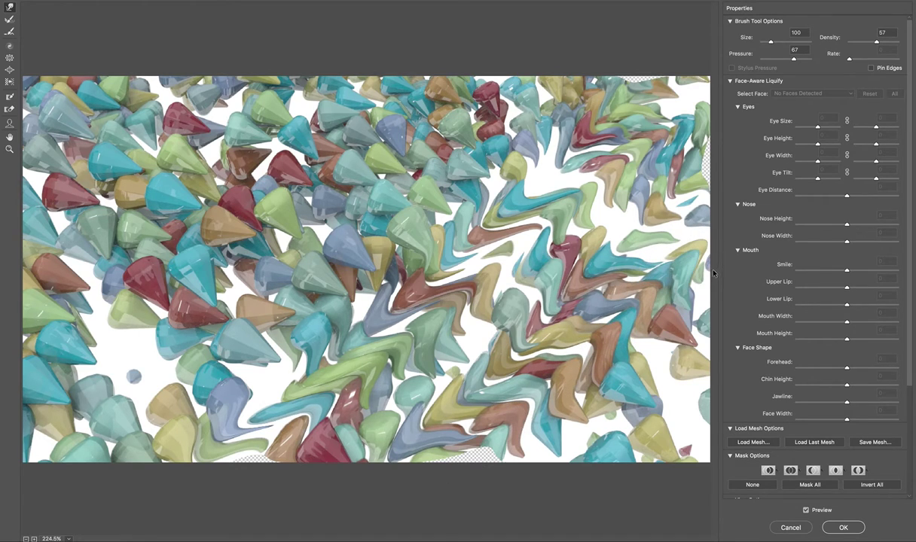
mouse_move(681, 282)
mouse_down()
mouse_move(595, 377)
mouse_move(534, 490)
mouse_up()
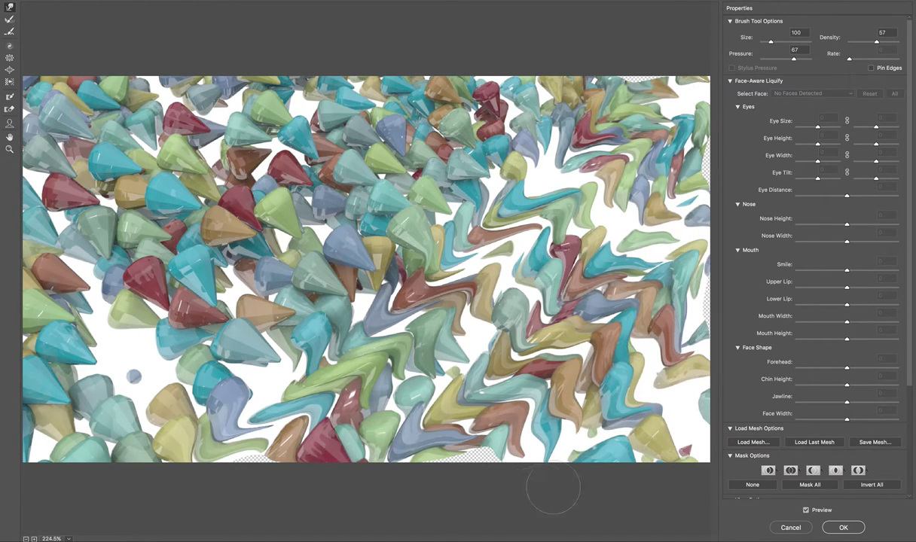
mouse_move(595, 467)
mouse_down()
mouse_move(659, 361)
mouse_move(632, 480)
mouse_up()
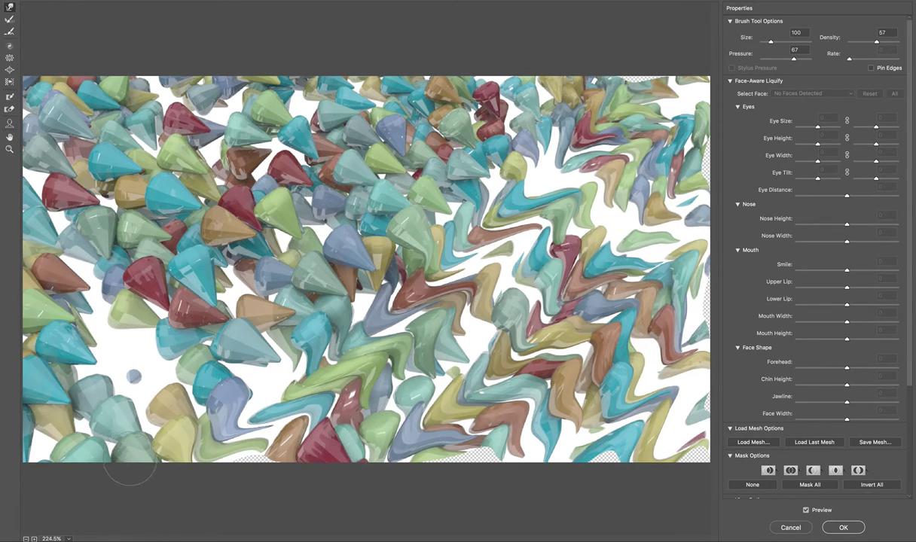
Smear the cones on the left half with long diagonal warp strokes
mouse_move(130, 471)
mouse_down()
mouse_move(423, 197)
mouse_move(437, 120)
mouse_up()
mouse_move(384, 154)
mouse_down()
mouse_move(256, 237)
mouse_move(162, 362)
mouse_move(143, 358)
mouse_move(117, 377)
mouse_move(30, 463)
mouse_move(317, 174)
mouse_move(308, 204)
mouse_move(121, 328)
mouse_move(45, 396)
mouse_up()
mouse_move(68, 354)
mouse_down()
mouse_move(113, 279)
mouse_move(211, 189)
mouse_move(316, 68)
mouse_up()
mouse_move(287, 98)
mouse_down()
mouse_move(30, 339)
mouse_move(61, 249)
mouse_move(246, 28)
mouse_move(98, 158)
mouse_move(29, 183)
mouse_up()
mouse_move(56, 151)
mouse_down()
mouse_move(90, 113)
mouse_move(118, 33)
mouse_move(47, 121)
mouse_up()
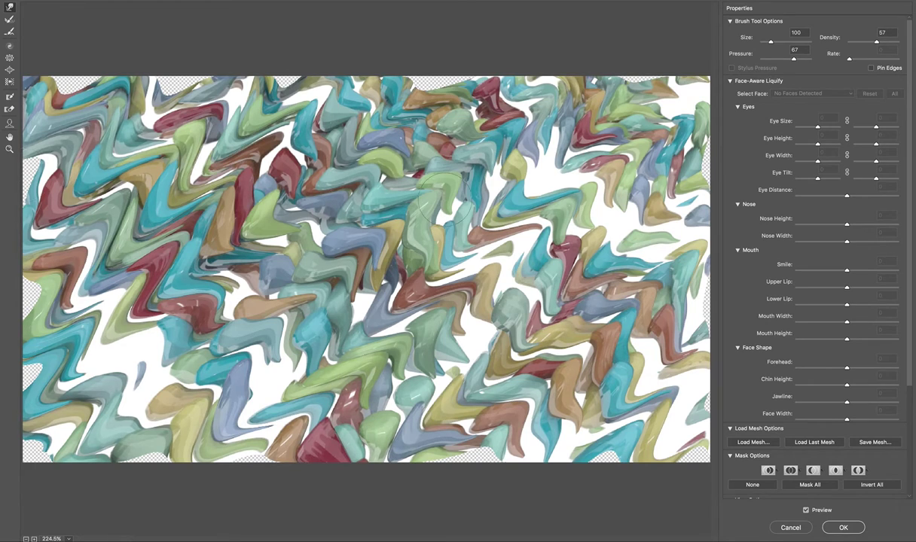
Set the warp brush to size 150 and smear the top and centre
key(bracketright)
key(bracketleft)
key(bracketleft)
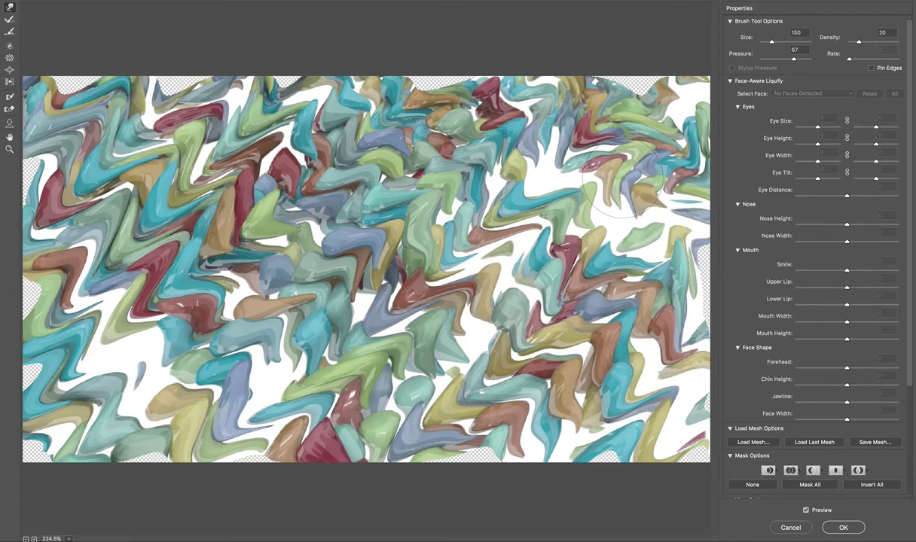
mouse_move(405, 56)
mouse_down()
mouse_move(666, 361)
mouse_move(181, 34)
mouse_up()
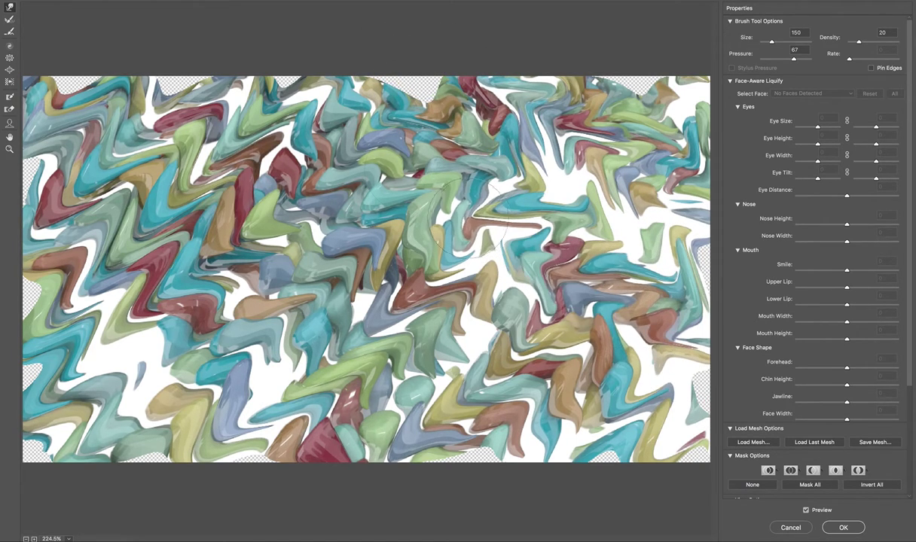
mouse_move(279, 155)
mouse_down()
mouse_move(369, 361)
mouse_move(286, 226)
mouse_move(120, 105)
mouse_move(42, 34)
mouse_move(64, 194)
mouse_move(266, 492)
mouse_move(150, 421)
mouse_move(75, 316)
mouse_move(37, 177)
mouse_move(60, 490)
mouse_move(37, 399)
mouse_up()
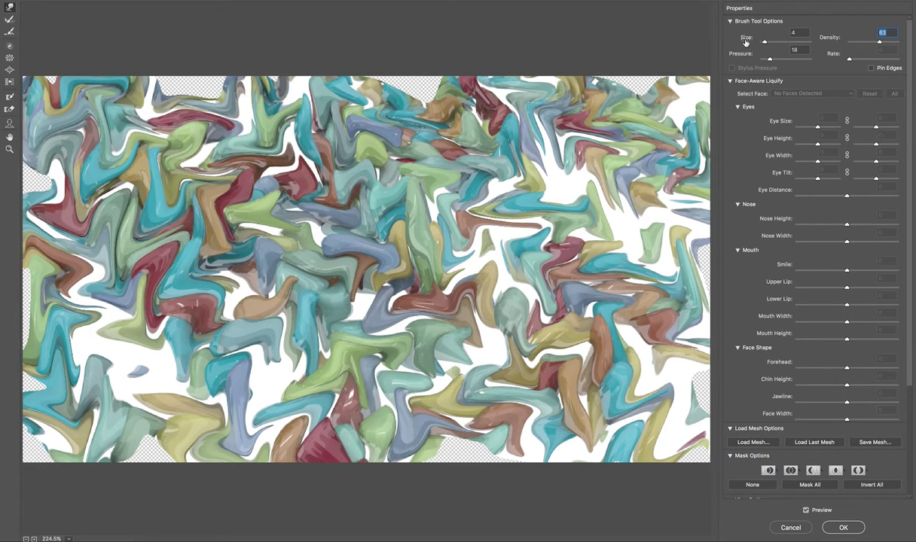
Use brush size 104, density 63, pressure 75 and smear diagonally from upper right to lower left
drag(772, 42, 774, 29)
drag(633, 94, 406, 230)
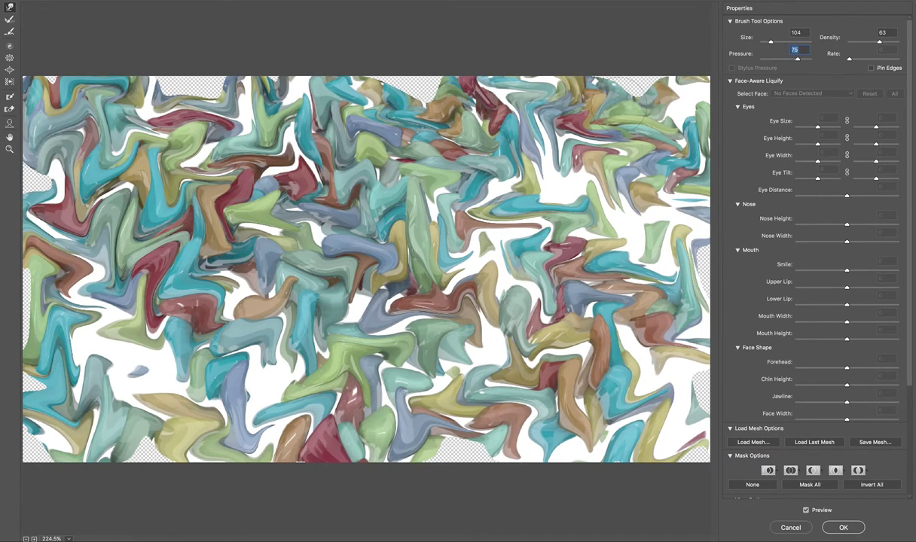
drag(595, 76, 200, 426)
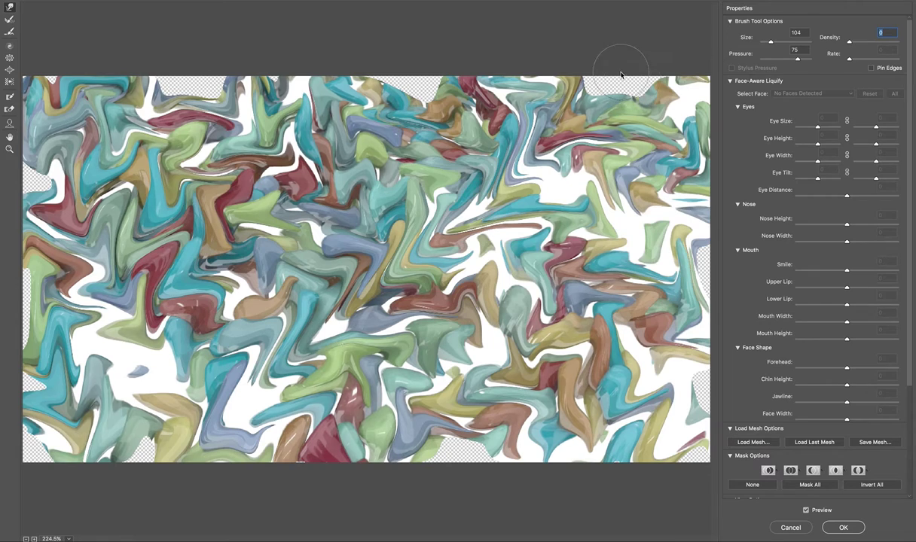
With a size-891, density-92 brush, sweep long diagonal and horizontal streaks, then step back a stroke
drag(597, 72, 91, 478)
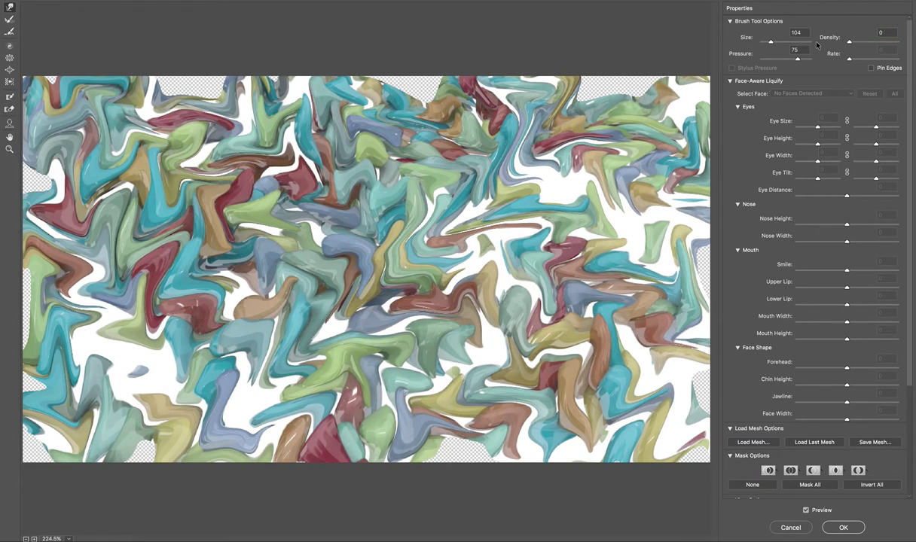
drag(594, 47, 60, 451)
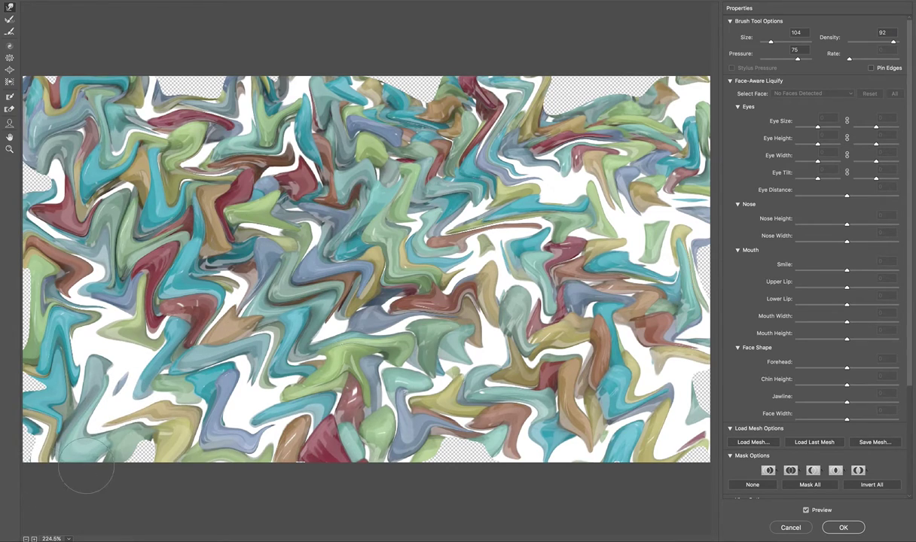
mouse_move(57, 451)
mouse_down()
mouse_move(515, 213)
mouse_move(657, 74)
mouse_up()
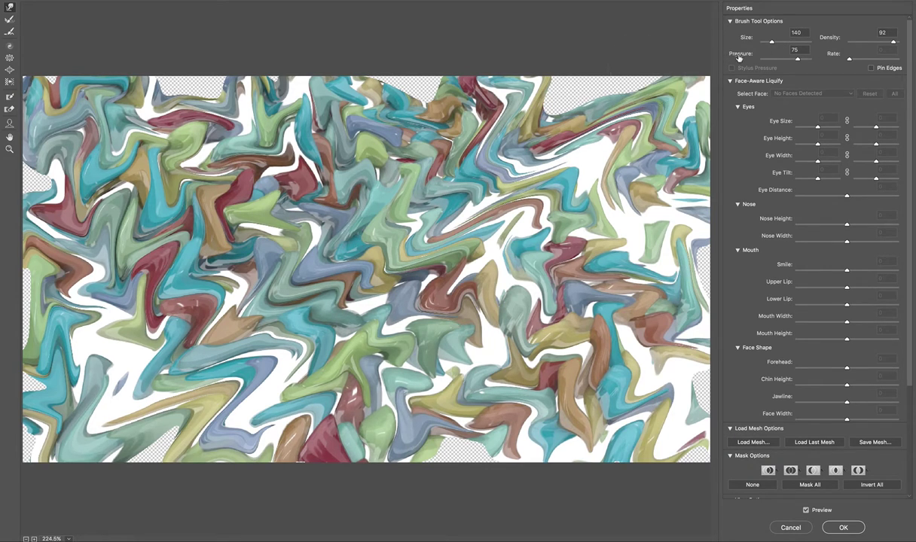
mouse_move(452, 189)
mouse_down()
mouse_move(154, 219)
mouse_move(199, 237)
mouse_move(712, 309)
mouse_up()
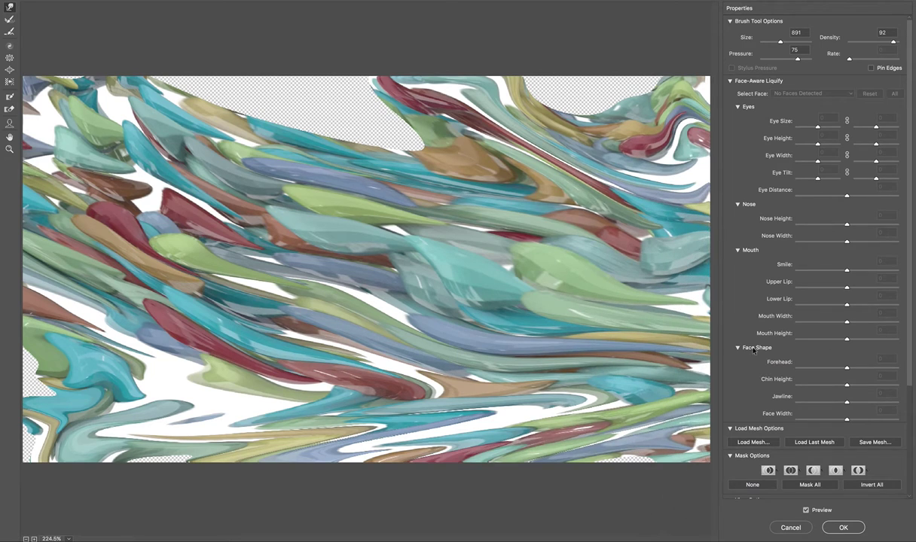
mouse_move(218, 332)
mouse_down()
mouse_move(181, 332)
mouse_move(89, 247)
mouse_up()
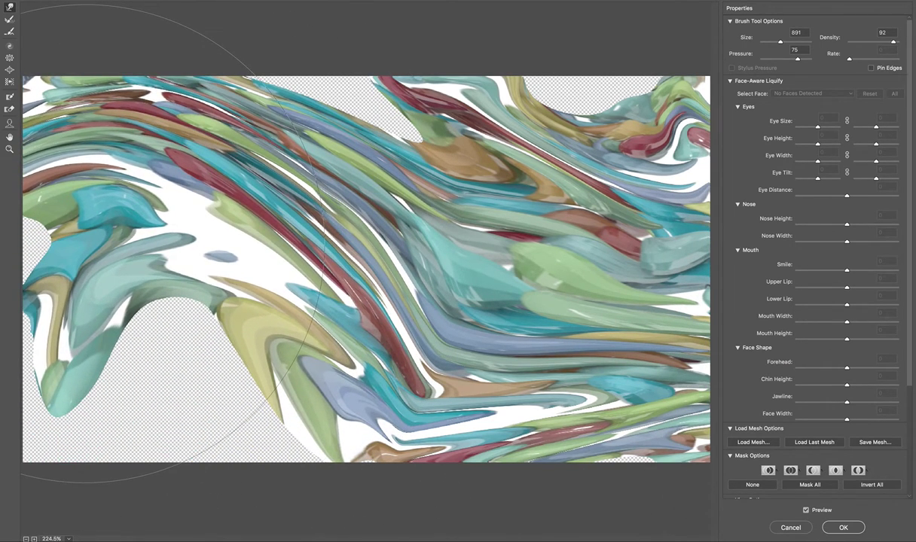
key(ctrl+alt+z)
Step back to the squiggly state and swirl the top-left with a size-400 brush
key(ctrl+alt+z)
key(ctrl+alt+z)
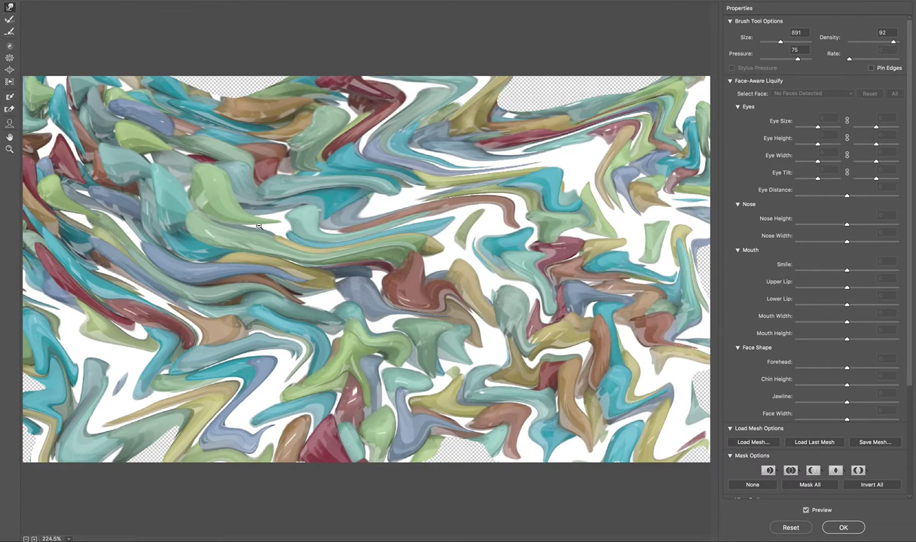
key(ctrl+alt+z)
key(ctrl+alt+z)
key(ctrl+alt+z)
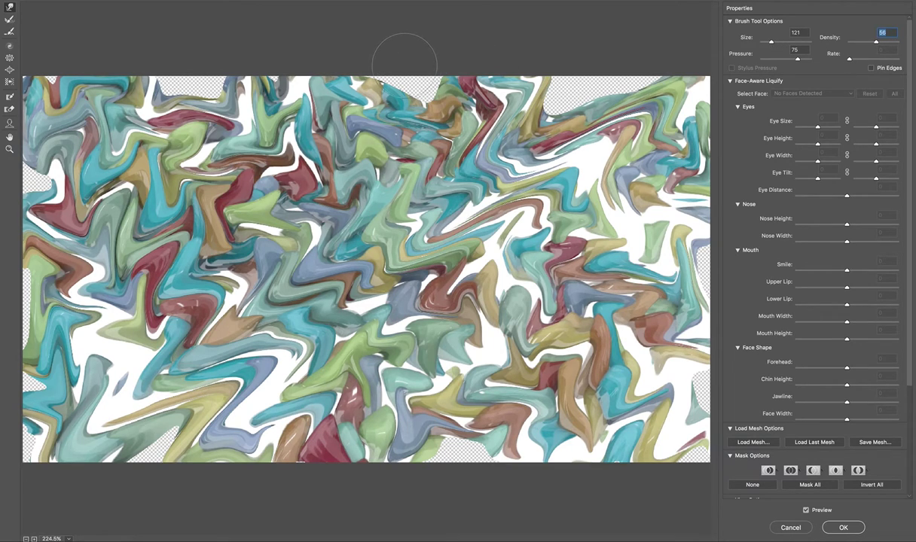
key(bracketright)
key(bracketright)
key(bracketright)
key(bracketright)
key(bracketright)
key(bracketright)
key(bracketright)
key(bracketright)
key(bracketright)
key(bracketright)
key(bracketright)
key(bracketright)
mouse_move(336, 113)
mouse_down()
mouse_move(64, 91)
mouse_move(188, 128)
mouse_move(418, 105)
mouse_up()
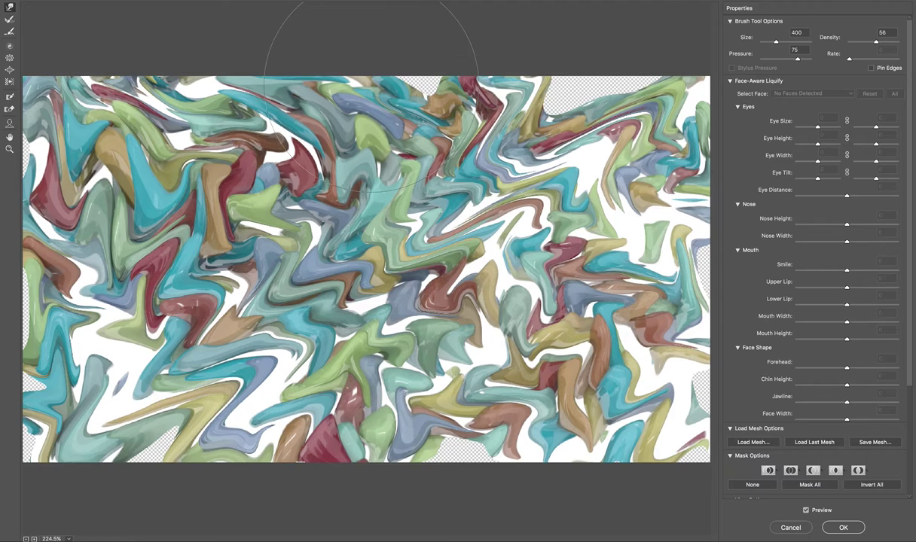
Turn on Pin Edges and swirl the top, bottom and centre into flowing streaks
click(870, 67)
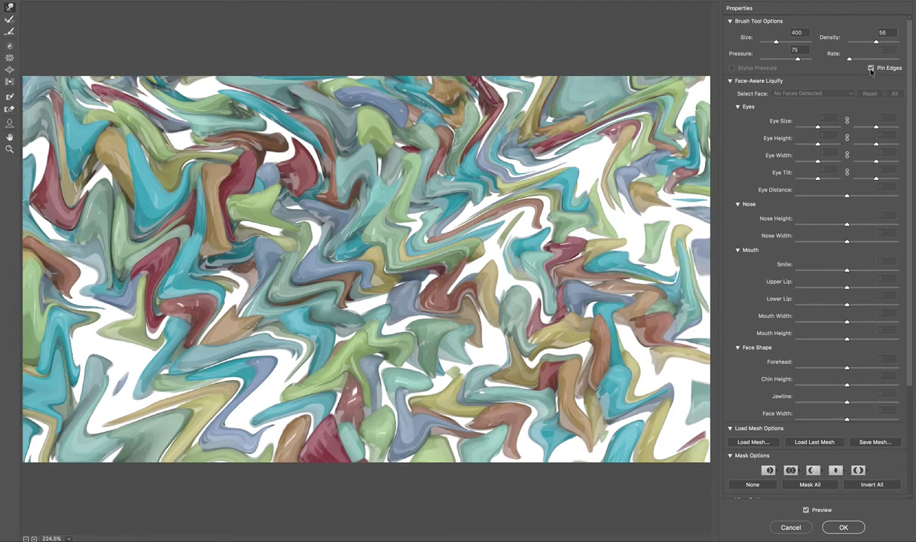
mouse_move(614, 61)
mouse_down()
mouse_move(407, 218)
mouse_move(52, 301)
mouse_up()
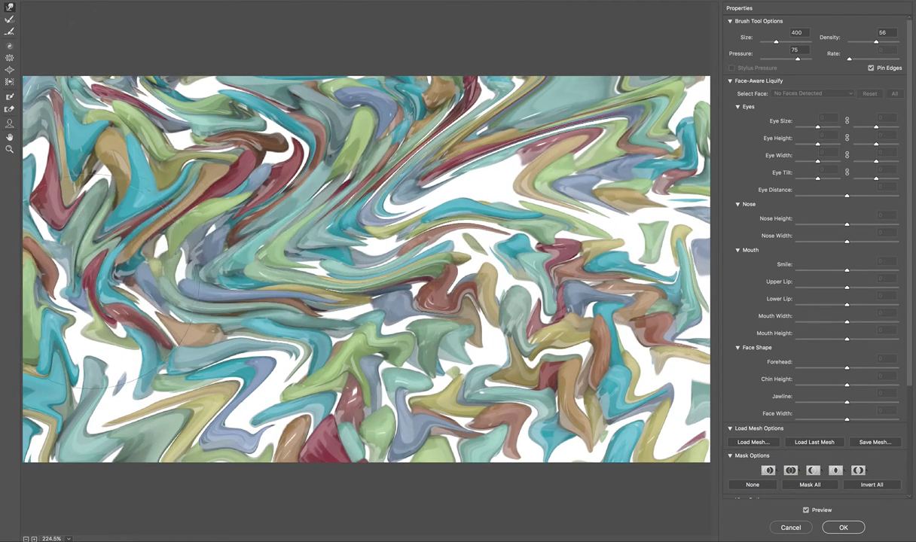
mouse_move(45, 391)
mouse_down()
mouse_move(422, 361)
mouse_move(91, 376)
mouse_up()
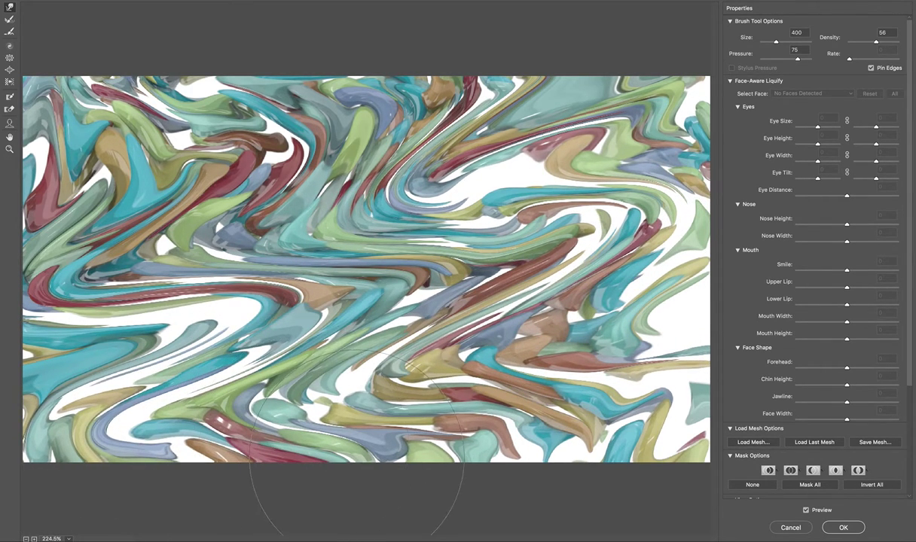
drag(264, 474, 687, 422)
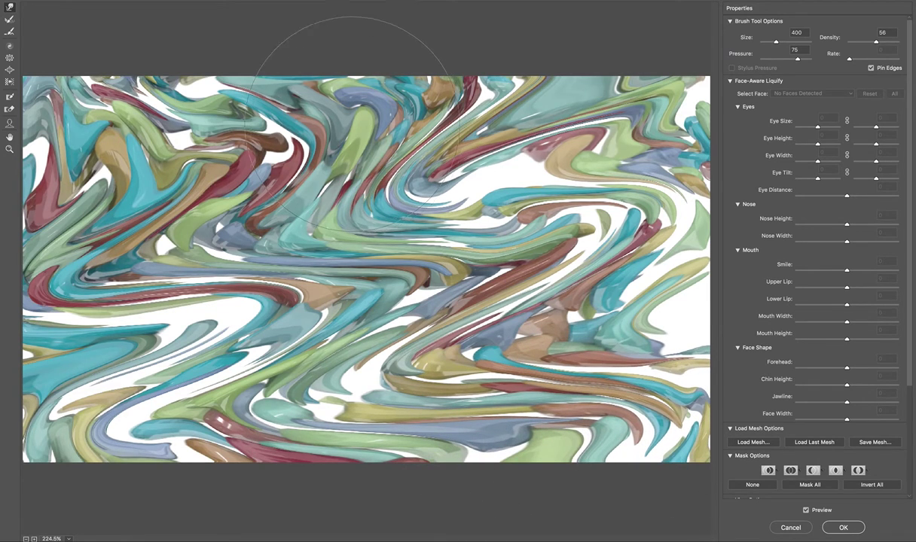
drag(189, 53, 147, 154)
drag(314, 117, 631, 60)
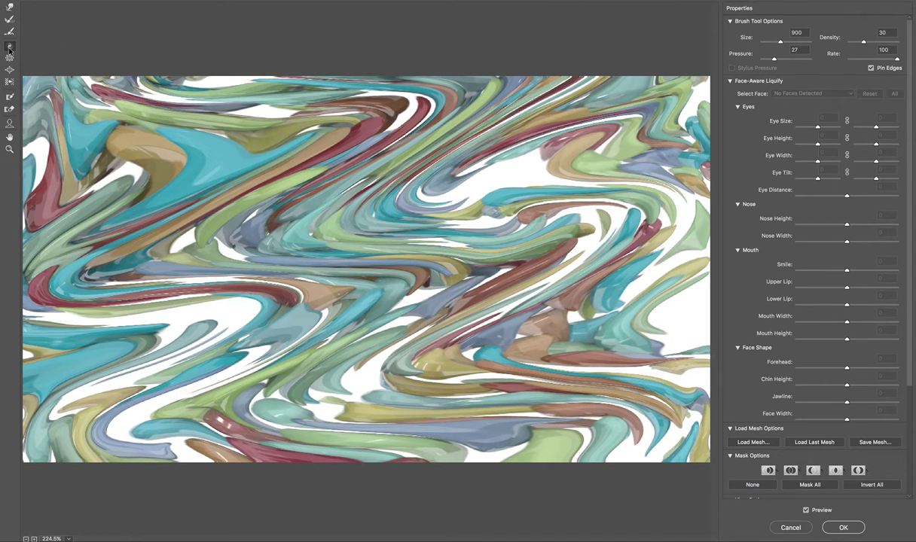
Twist the centre into a vortex, then undo the last three warp strokes
drag(264, 230, 482, 248)
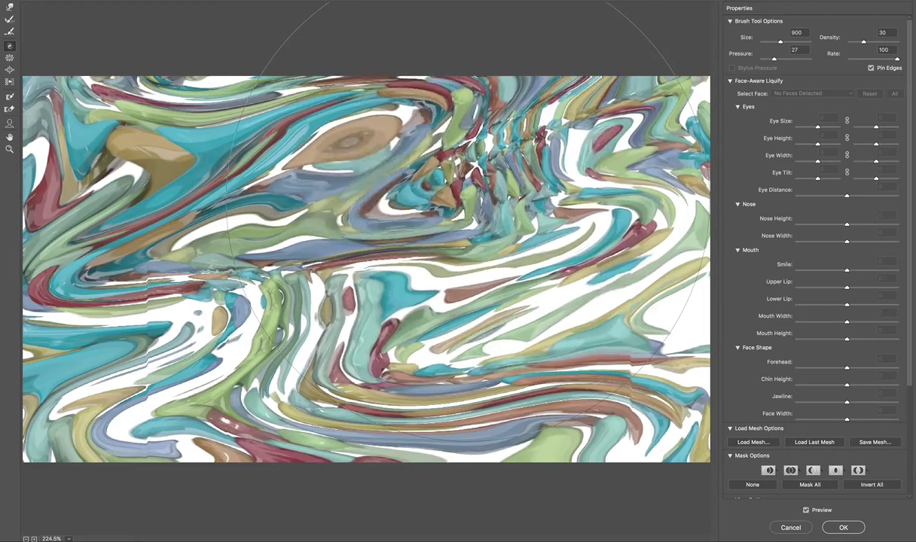
mouse_move(143, 309)
mouse_down()
mouse_move(490, 211)
mouse_move(354, 317)
mouse_move(260, 316)
mouse_up()
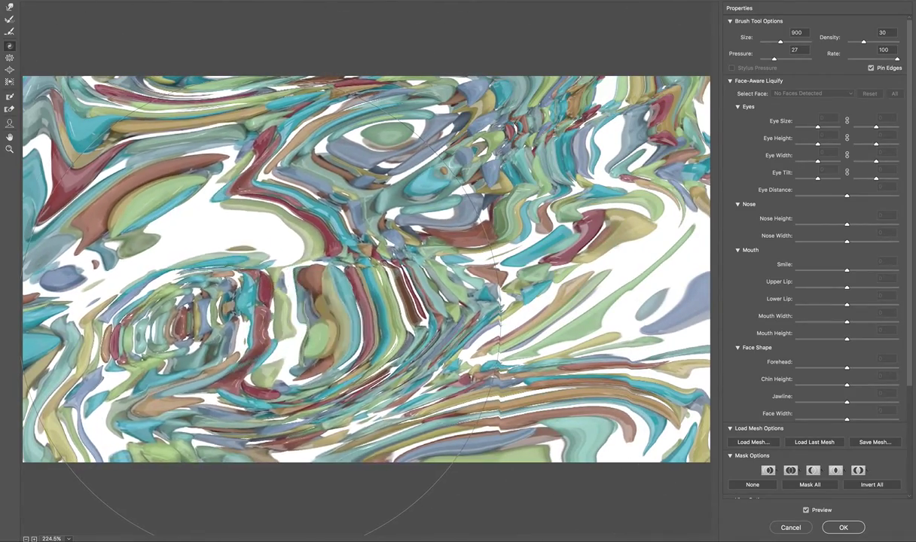
mouse_move(258, 317)
mouse_down()
mouse_move(378, 316)
mouse_move(556, 296)
mouse_up()
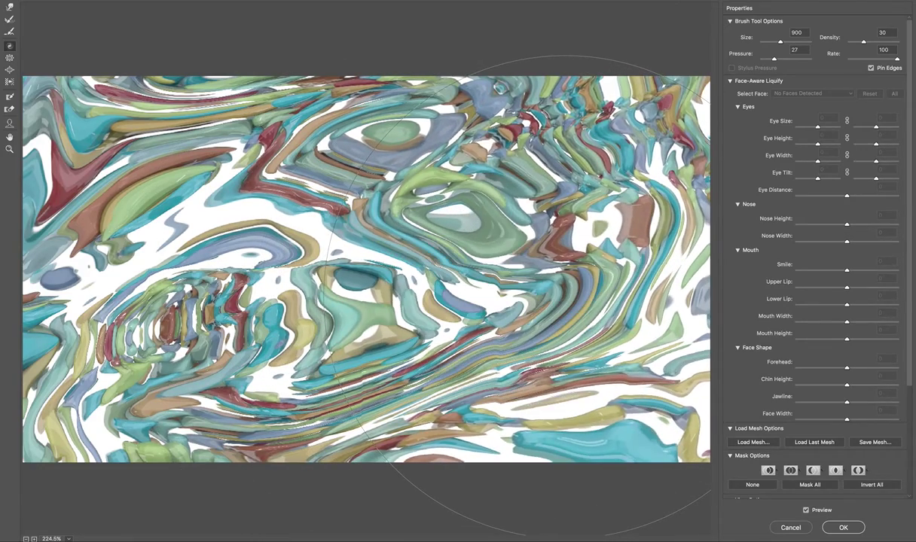
key(ctrl+z)
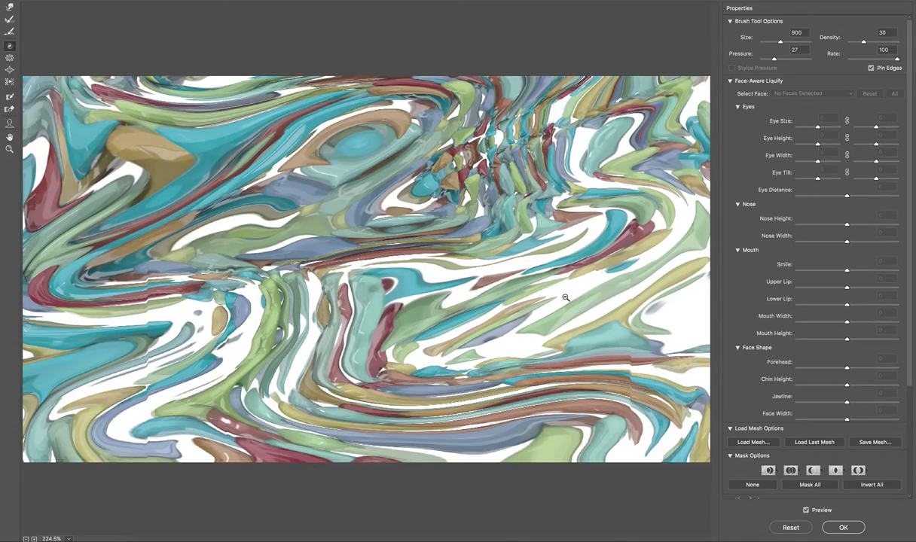
key(ctrl+z)
key(ctrl+z)
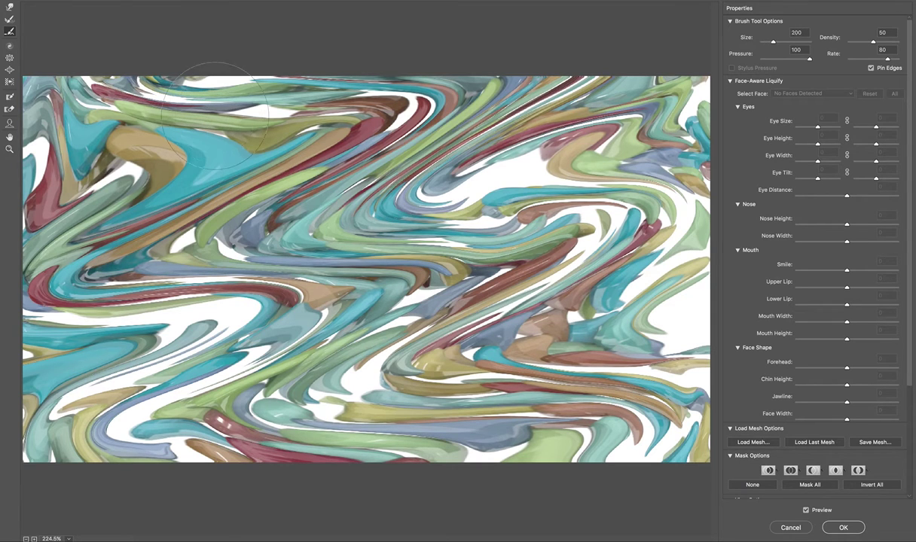
Paint the Reconstruct Tool at size 800 over the left half to restore the cones
mouse_move(234, 121)
mouse_down()
mouse_move(181, 76)
mouse_move(230, 233)
mouse_move(234, 207)
mouse_up()
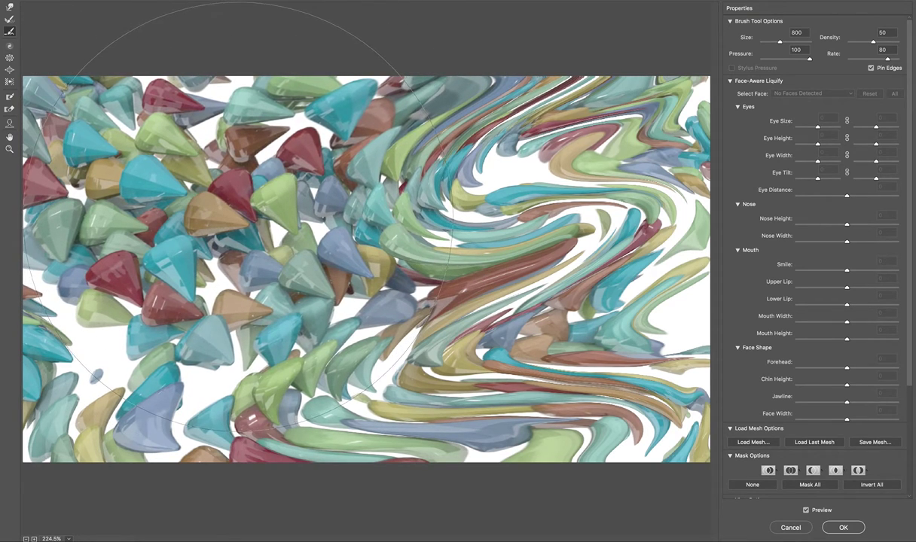
Restore more lower-left cones, then swirl them into streaks with Forward Warp at size 400
drag(143, 279, 75, 188)
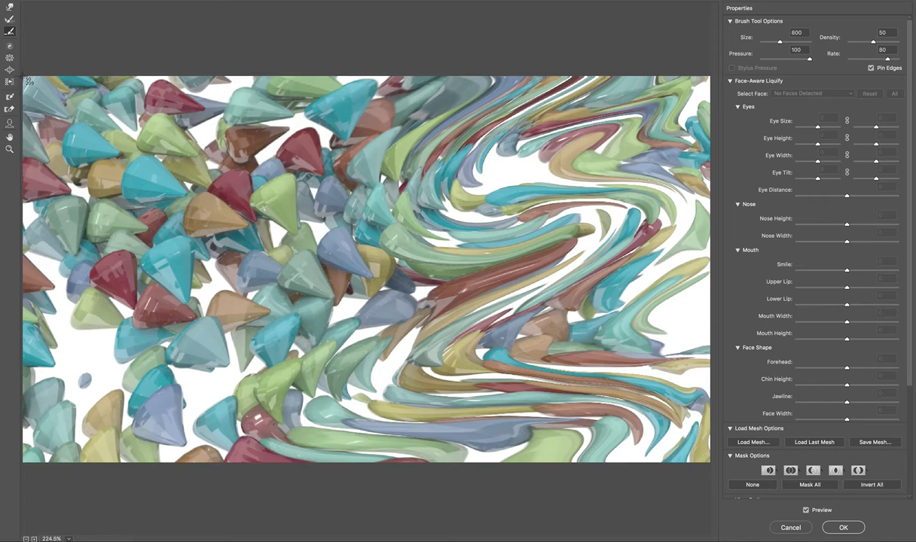
drag(27, 79, 725, 473)
mouse_move(233, 127)
mouse_down()
mouse_move(113, 196)
mouse_move(113, 347)
mouse_move(317, 248)
mouse_move(648, 113)
mouse_move(143, 324)
mouse_move(347, 520)
mouse_move(527, 241)
mouse_move(234, 226)
mouse_move(90, 150)
mouse_move(226, 452)
mouse_move(557, 332)
mouse_move(415, 185)
mouse_move(180, 211)
mouse_move(302, 346)
mouse_move(497, 301)
mouse_move(375, 83)
mouse_move(204, 61)
mouse_move(235, 501)
mouse_move(613, 490)
mouse_move(584, 210)
mouse_move(113, 53)
mouse_move(113, 294)
mouse_move(603, 302)
mouse_move(86, 278)
mouse_move(564, 226)
mouse_move(113, 188)
mouse_move(587, 264)
mouse_move(493, 407)
mouse_move(135, 173)
mouse_move(588, 31)
mouse_move(113, 339)
mouse_move(267, 418)
mouse_move(301, 249)
mouse_move(121, 339)
mouse_move(188, 166)
mouse_move(136, 60)
mouse_up()
Sweep repeated warp strokes into brown S-curves and a blue-grey blob amid teal marbling
mouse_move(134, 113)
mouse_down()
mouse_move(407, 98)
mouse_move(614, 113)
mouse_move(629, 178)
mouse_move(528, 377)
mouse_move(135, 422)
mouse_move(301, 422)
mouse_move(249, 305)
mouse_move(120, 302)
mouse_move(151, 226)
mouse_move(316, 226)
mouse_move(407, 241)
mouse_move(572, 188)
mouse_move(587, 174)
mouse_move(452, 272)
mouse_move(420, 45)
mouse_move(181, 384)
mouse_move(385, 132)
mouse_move(211, 361)
mouse_move(155, 376)
mouse_up()
mouse_move(154, 410)
mouse_down()
mouse_move(112, 226)
mouse_move(361, 271)
mouse_move(467, 302)
mouse_move(542, 264)
mouse_up()
mouse_move(652, 173)
mouse_down()
mouse_move(140, 256)
mouse_move(57, 57)
mouse_move(595, 61)
mouse_move(655, 204)
mouse_move(354, 226)
mouse_move(97, 219)
mouse_move(91, 422)
mouse_move(641, 316)
mouse_move(595, 347)
mouse_move(317, 392)
mouse_move(91, 392)
mouse_move(83, 279)
mouse_up()
mouse_move(140, 226)
mouse_down()
mouse_move(633, 422)
mouse_move(625, 226)
mouse_move(259, 199)
mouse_move(360, 253)
mouse_up()
mouse_move(171, 214)
mouse_down()
mouse_move(75, 331)
mouse_move(196, 213)
mouse_move(92, 83)
mouse_move(300, 451)
mouse_move(305, 22)
mouse_move(419, 339)
mouse_move(543, 31)
mouse_move(625, 15)
mouse_move(611, 339)
mouse_move(626, 369)
mouse_move(618, 376)
mouse_move(134, 230)
mouse_move(106, 181)
mouse_move(195, 392)
mouse_move(467, 226)
mouse_move(521, 122)
mouse_move(249, 128)
mouse_move(151, 305)
mouse_move(542, 354)
mouse_move(675, 125)
mouse_move(151, 226)
mouse_move(11, 490)
mouse_up()
mouse_move(309, 482)
mouse_down()
mouse_move(573, 460)
mouse_move(316, 287)
mouse_move(618, 490)
mouse_move(526, 482)
mouse_move(490, 302)
mouse_move(588, 332)
mouse_move(572, 497)
mouse_move(377, 226)
mouse_move(294, 490)
mouse_move(256, 490)
mouse_move(195, 406)
mouse_move(91, 31)
mouse_move(467, 151)
mouse_move(647, 410)
mouse_move(301, 113)
mouse_move(301, 489)
mouse_move(527, 189)
mouse_move(314, 482)
mouse_move(337, 92)
mouse_move(389, 527)
mouse_move(543, 527)
mouse_move(280, 516)
mouse_move(257, 501)
mouse_move(467, 91)
mouse_move(211, 392)
mouse_move(489, 301)
mouse_move(226, 174)
mouse_move(174, 339)
mouse_move(407, 362)
mouse_move(452, 339)
mouse_move(557, 347)
mouse_move(363, 396)
mouse_move(490, 482)
mouse_move(422, 301)
mouse_move(610, 45)
mouse_move(588, 210)
mouse_move(437, 490)
mouse_move(377, 512)
mouse_move(226, 467)
mouse_move(217, 160)
mouse_move(150, 287)
mouse_move(324, 286)
mouse_move(460, 467)
mouse_move(272, 309)
mouse_move(211, 226)
mouse_move(113, 317)
mouse_move(128, 452)
mouse_move(105, 361)
mouse_move(264, 384)
mouse_move(143, 226)
mouse_move(226, 294)
mouse_move(131, 199)
mouse_move(4, 301)
mouse_up()
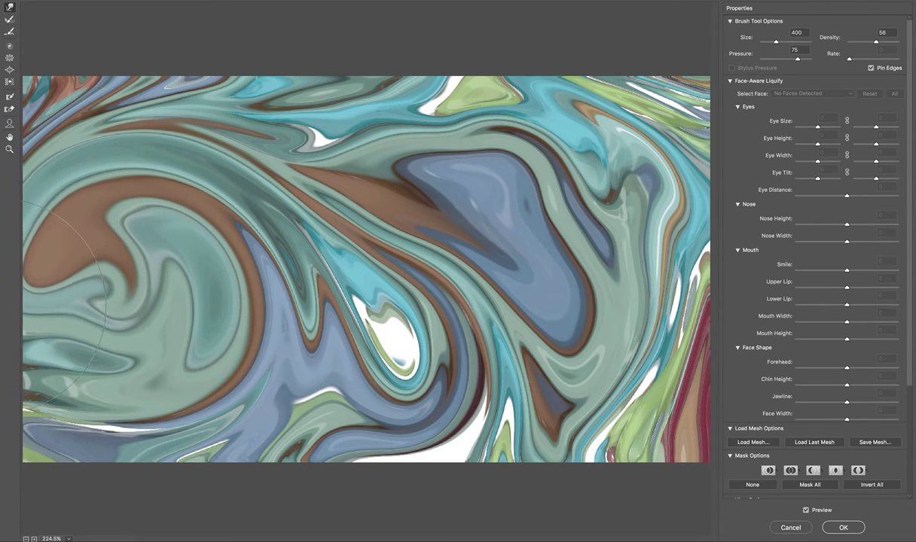
Smear the lower-left edge and curl the central blue blob into a large curve
drag(1, 423, 75, 466)
drag(232, 504, 42, 233)
mouse_move(98, 121)
mouse_down()
mouse_move(83, 52)
mouse_move(249, 339)
mouse_move(301, 482)
mouse_move(392, 249)
mouse_move(41, 166)
mouse_up()
mouse_move(4, 320)
mouse_down()
mouse_move(199, 452)
mouse_move(315, 356)
mouse_up()
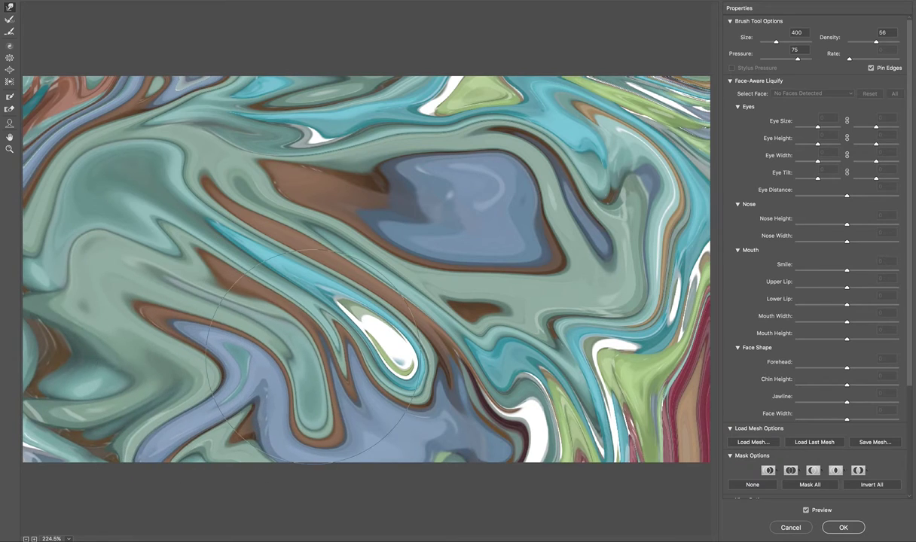
mouse_move(696, 192)
mouse_down()
mouse_move(527, 189)
mouse_move(287, 219)
mouse_move(722, 314)
mouse_up()
mouse_move(663, 309)
mouse_down()
mouse_move(226, 467)
mouse_move(377, 339)
mouse_move(429, 489)
mouse_move(301, 282)
mouse_move(354, 173)
mouse_move(399, 418)
mouse_up()
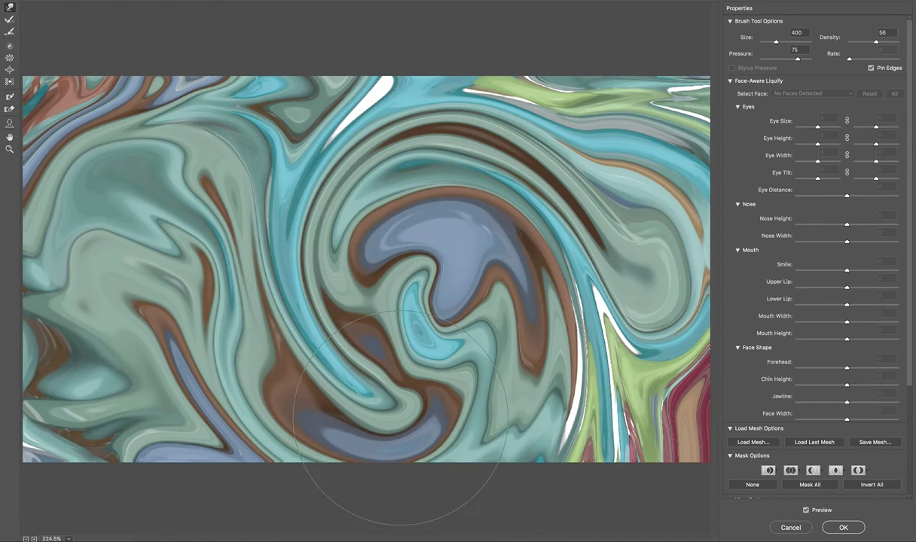
mouse_move(599, 105)
mouse_down()
mouse_move(505, 271)
mouse_move(411, 339)
mouse_up()
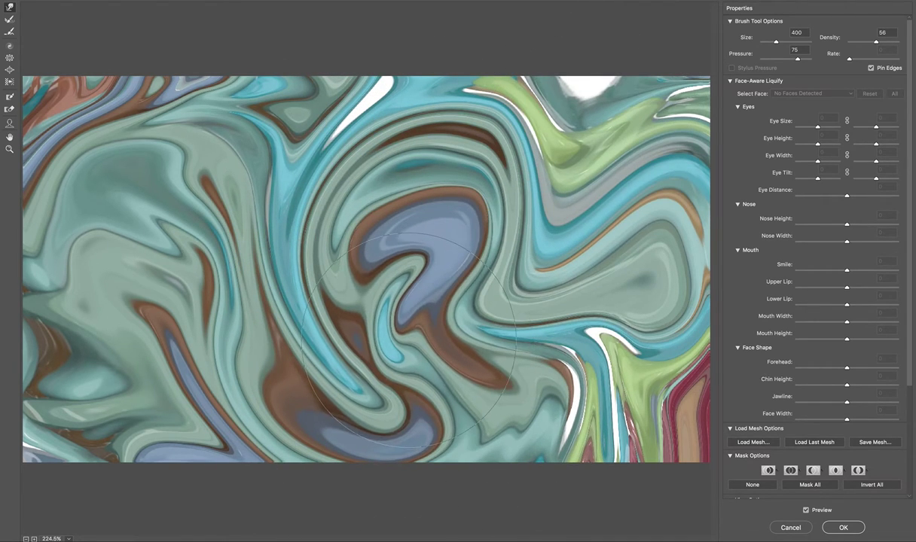
Pull the lower-left beige blob upward into vertical streaks and cover the white corner
mouse_move(30, 420)
mouse_down()
mouse_move(53, 324)
mouse_move(121, 226)
mouse_move(169, 179)
mouse_up()
drag(30, 459, 113, 304)
drag(68, 430, 117, 249)
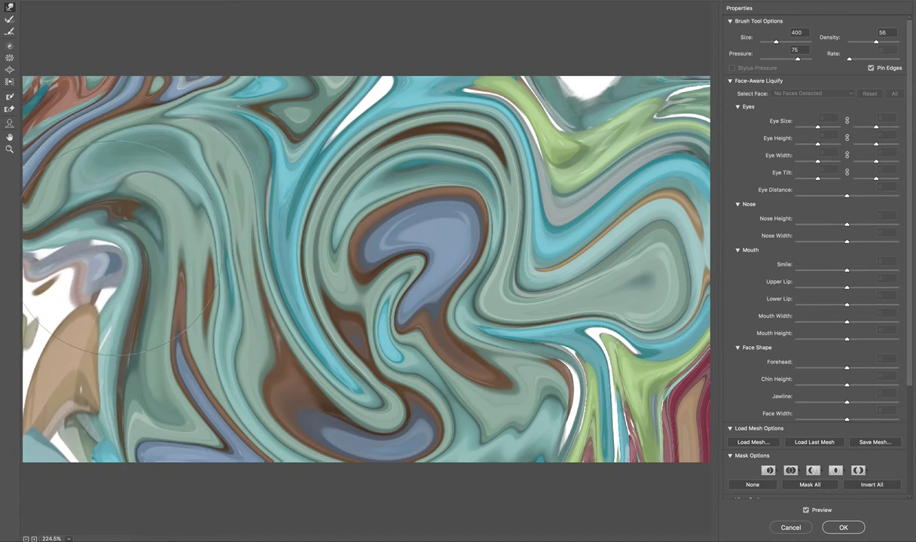
drag(68, 407, 30, 370)
drag(79, 441, 1, 346)
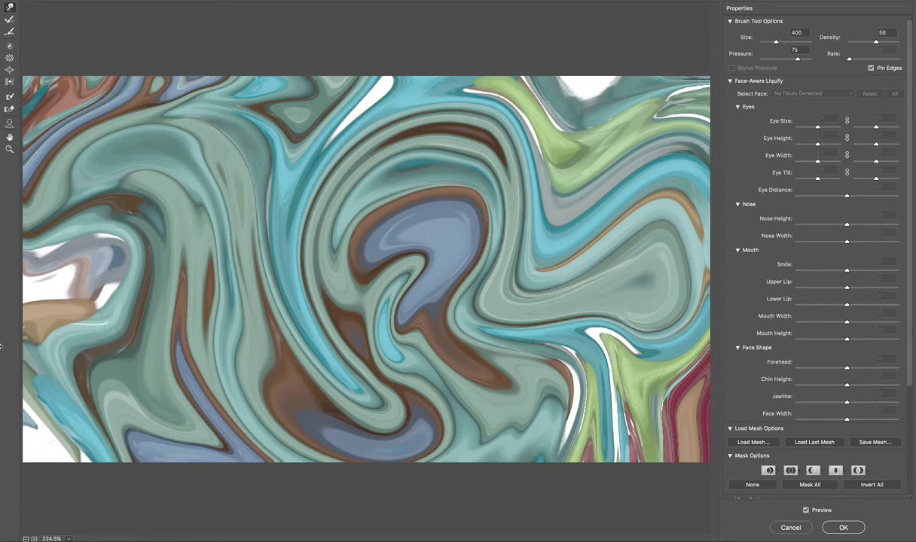
drag(57, 392, 26, 309)
drag(75, 376, 60, 293)
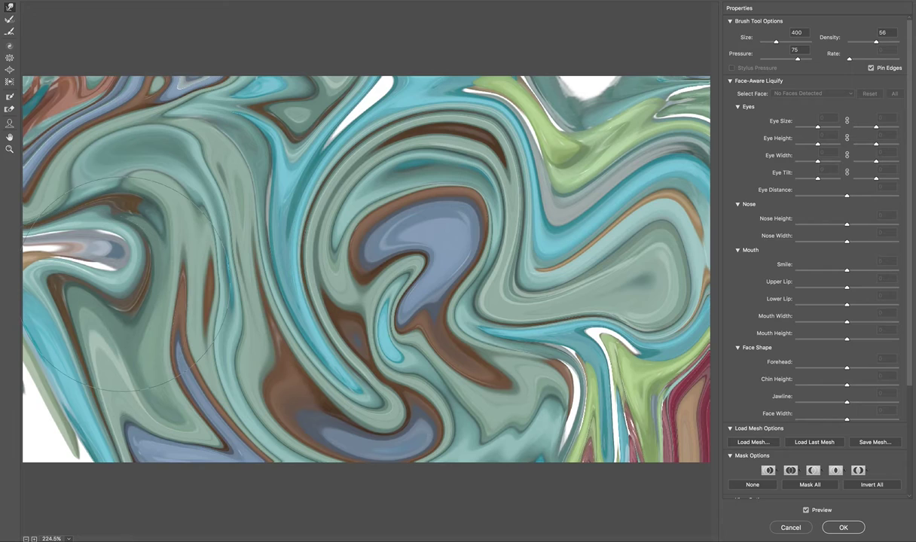
drag(111, 391, 26, 407)
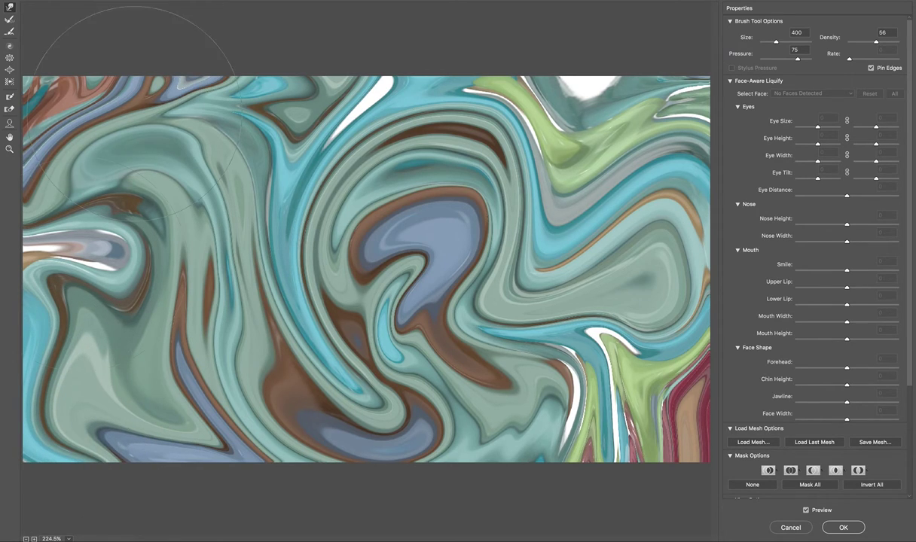
drag(277, 100, 199, 151)
drag(128, 276, 141, 303)
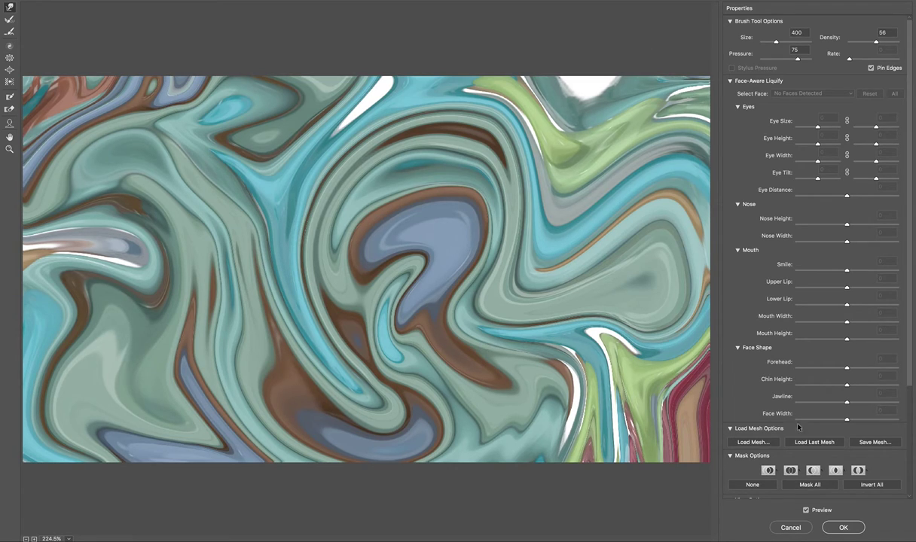
Commit the Liquify swirl distortion and zoom in so the marbled image fills the window
click(836, 528)
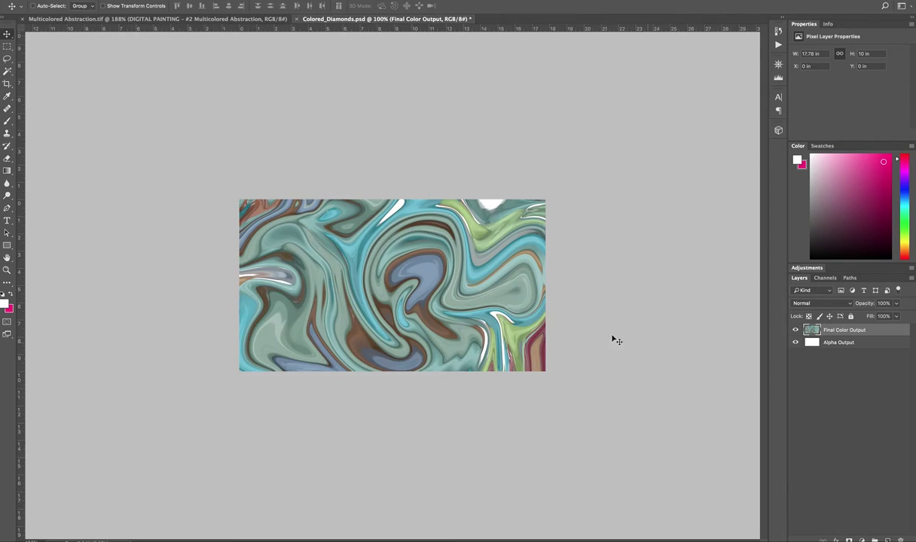
key(ctrl+plus)
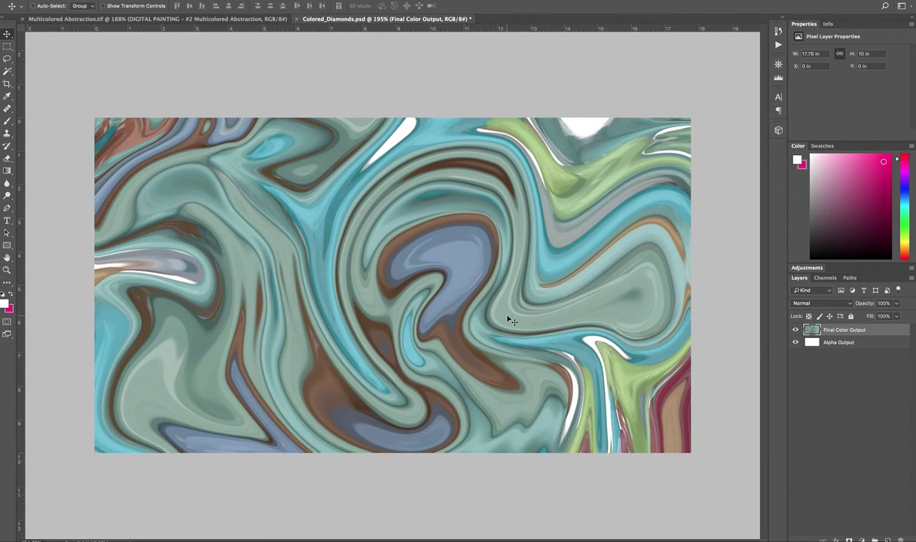
key(ctrl+plus)
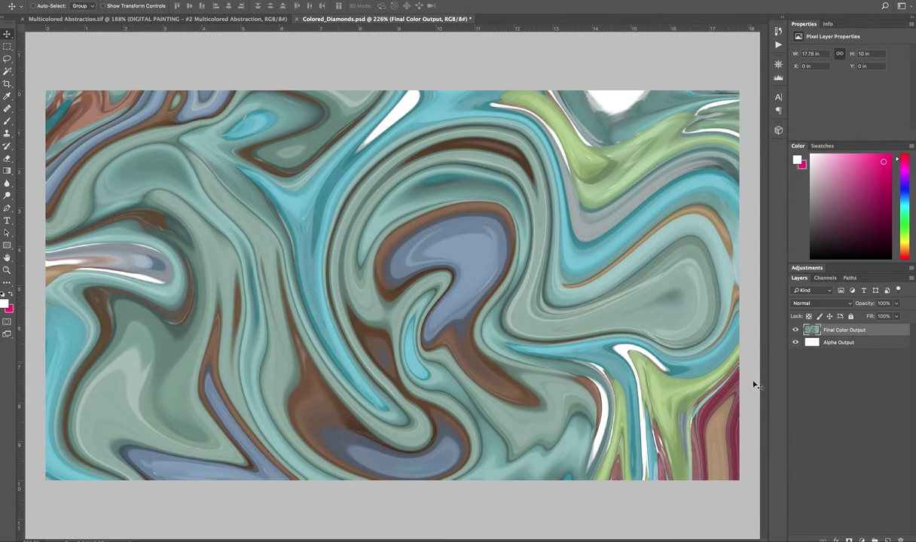
click(861, 539)
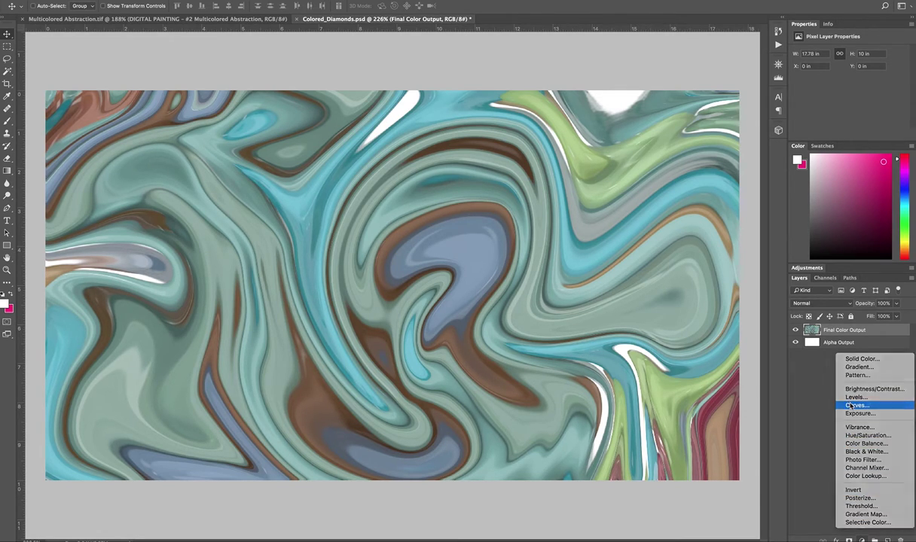
Add a Curves 1 layer with a custom S-curve to brighten and boost contrast of the swirls
click(856, 405)
drag(839, 89, 876, 91)
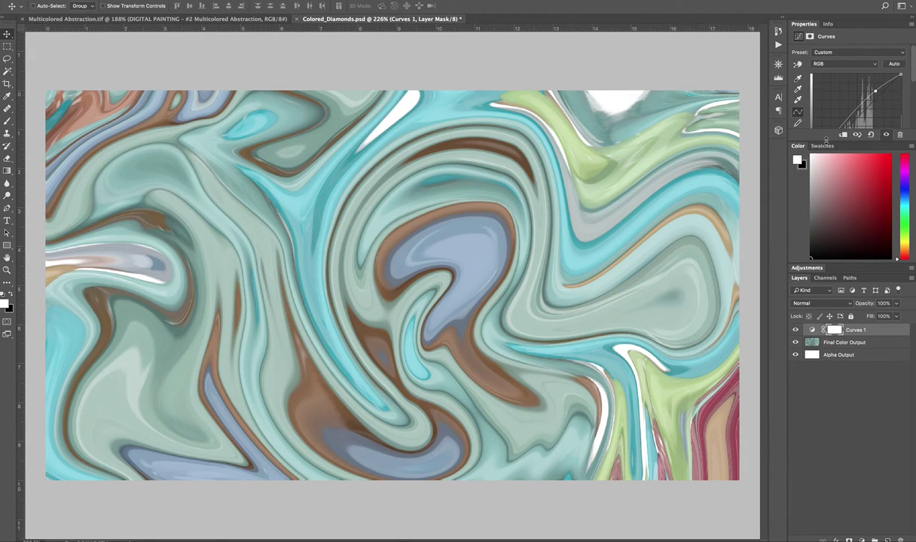
mouse_move(821, 140)
mouse_down()
mouse_move(821, 160)
mouse_move(844, 133)
mouse_up()
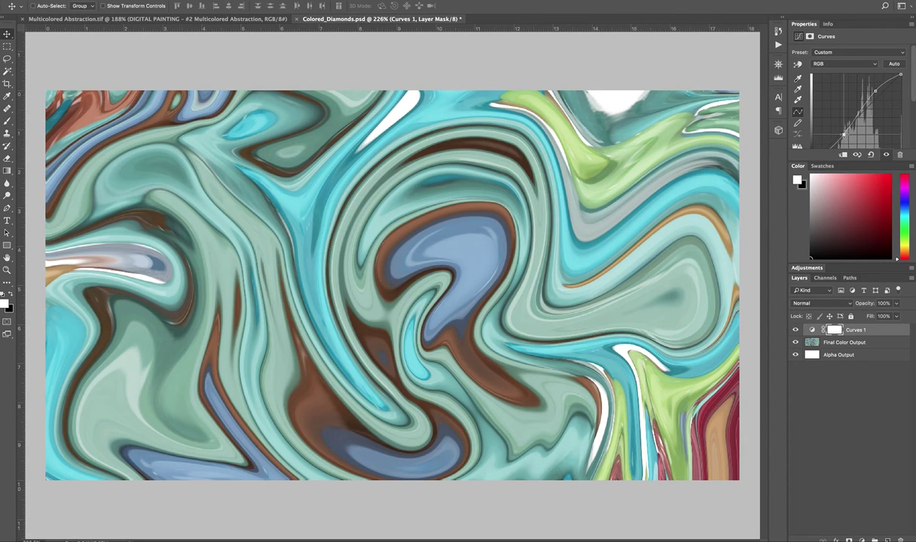
drag(830, 89, 872, 92)
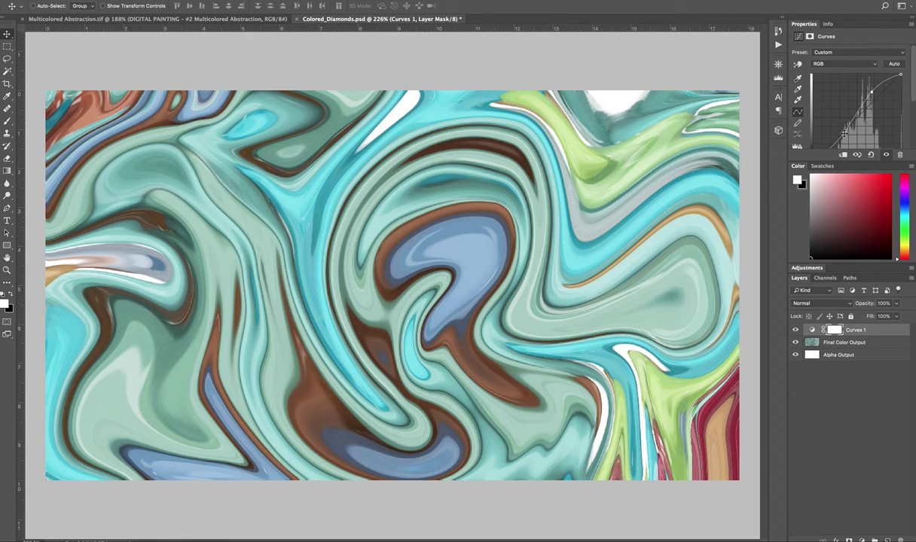
drag(843, 133, 847, 133)
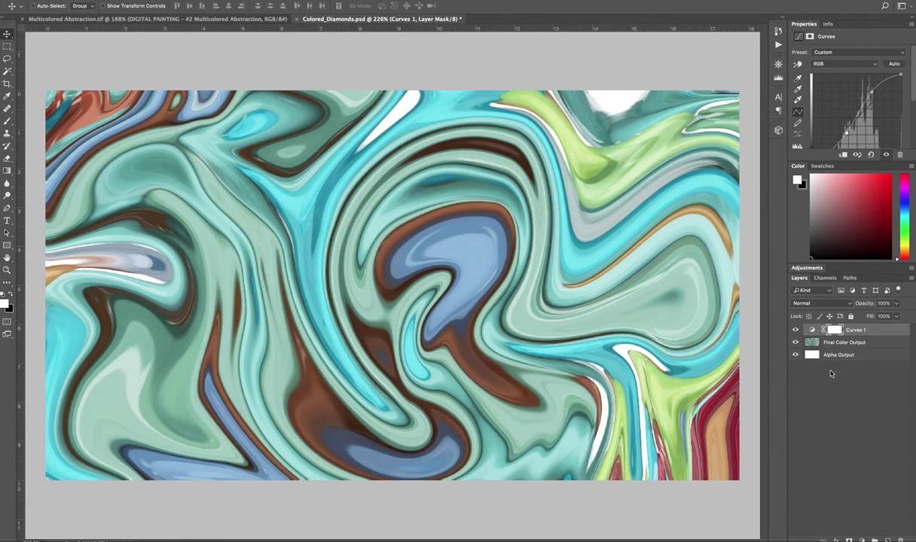
click(861, 539)
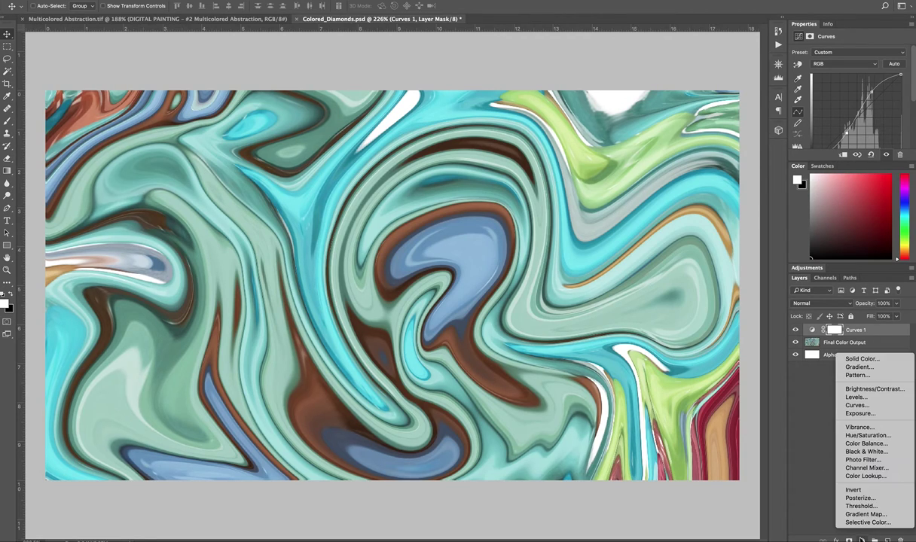
Stack a Hue/Saturation 1 layer over Curves 1 with Hue +2, Saturation +2, Lightness -9
click(883, 437)
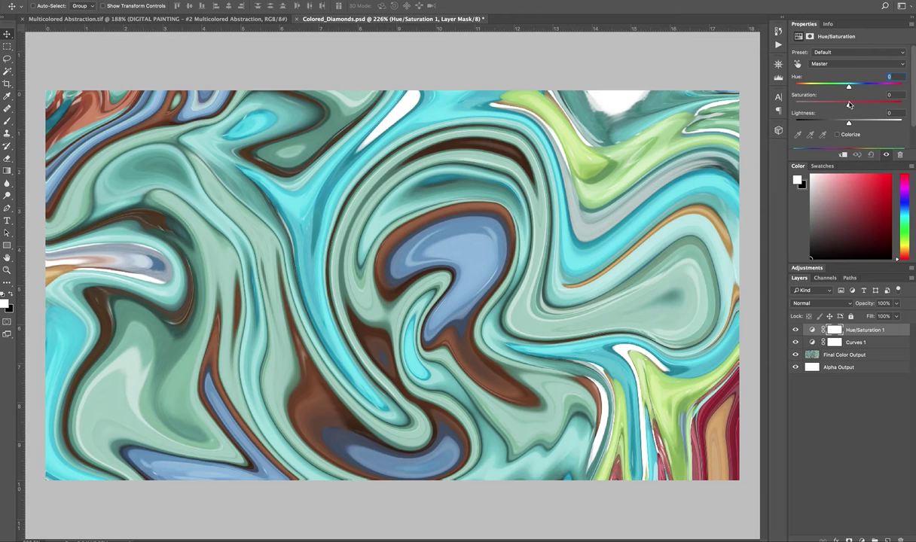
mouse_move(849, 106)
mouse_down()
mouse_move(863, 105)
mouse_move(857, 128)
mouse_move(844, 122)
mouse_up()
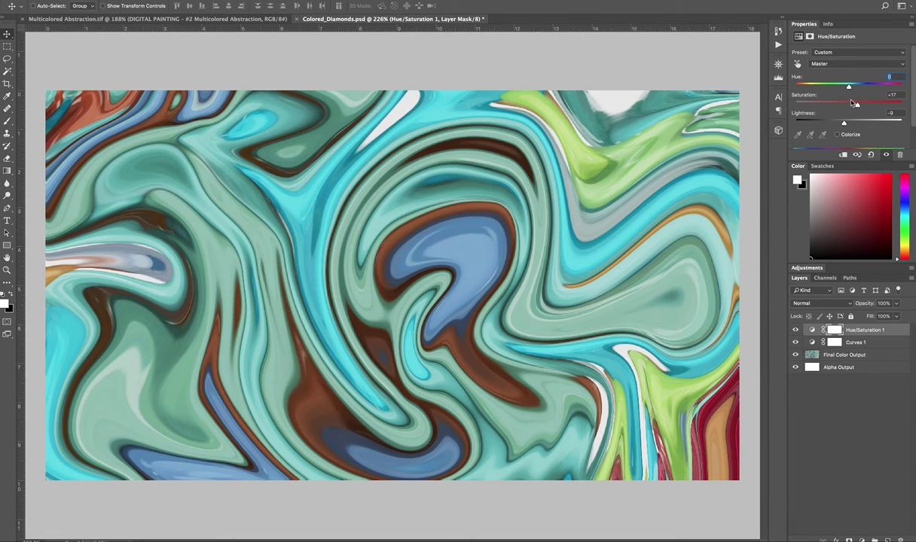
drag(849, 87, 850, 91)
drag(863, 106, 850, 107)
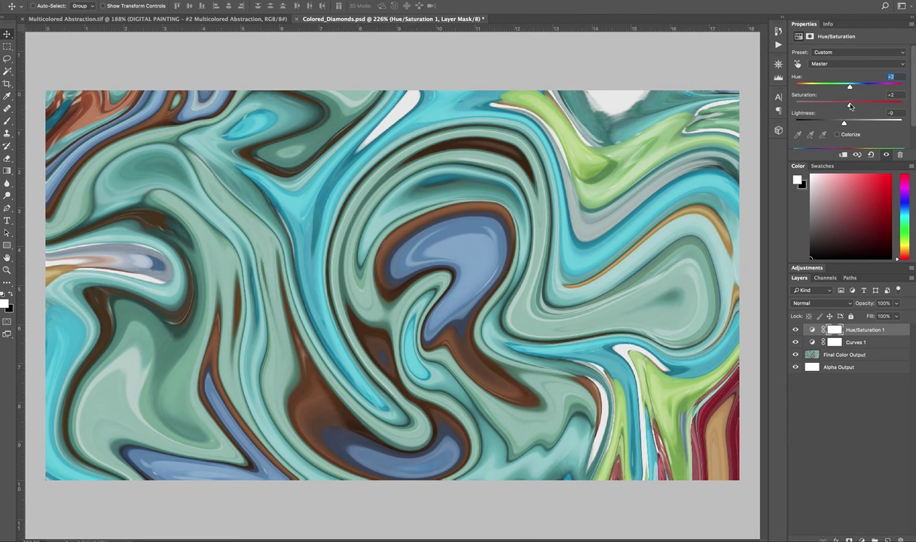